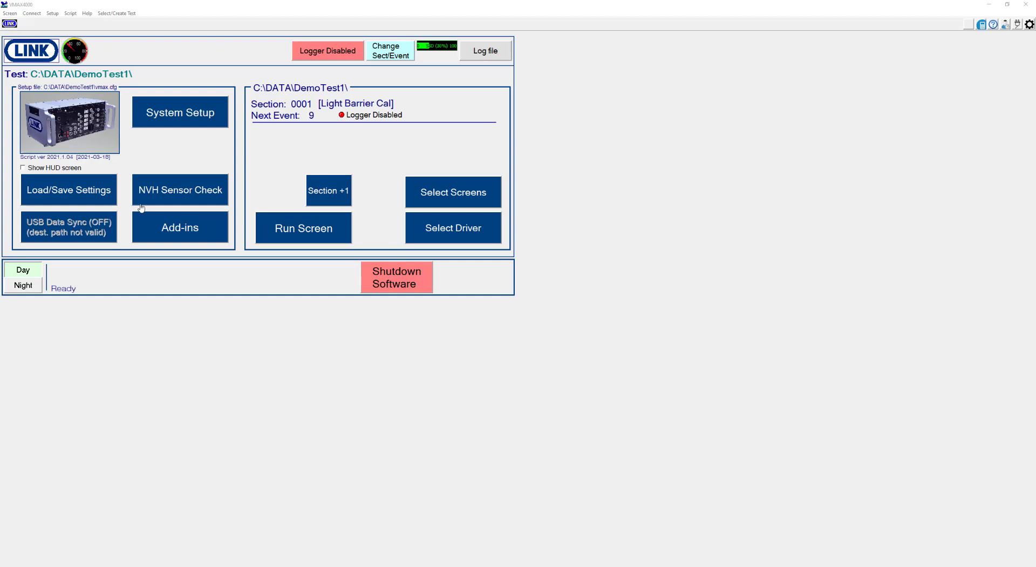
# Step: Open the event trigger settings in System Setup and toggle ignoring the ARM trigger criteria on and back off
pyautogui.click(163, 119)
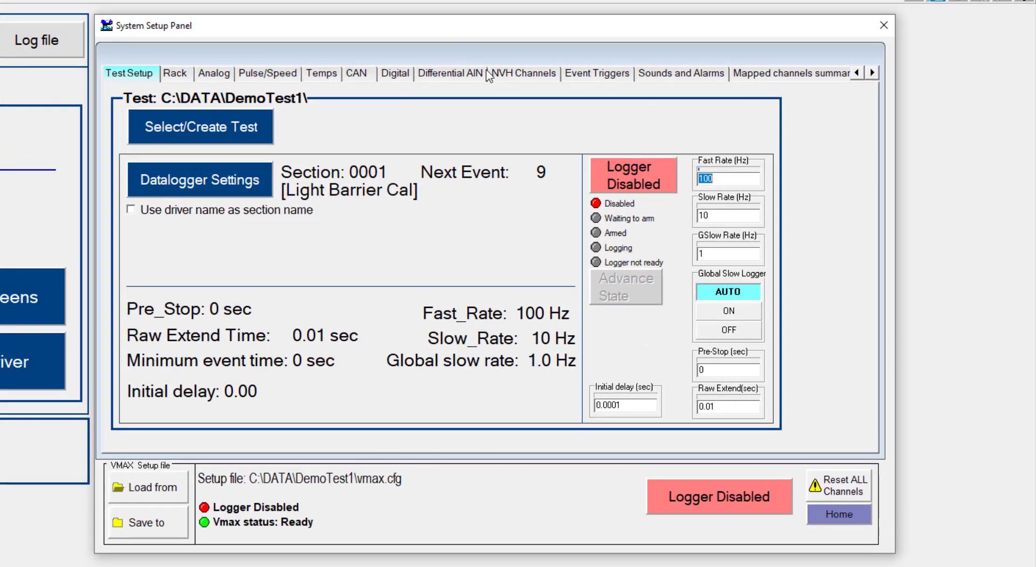
pyautogui.click(585, 77)
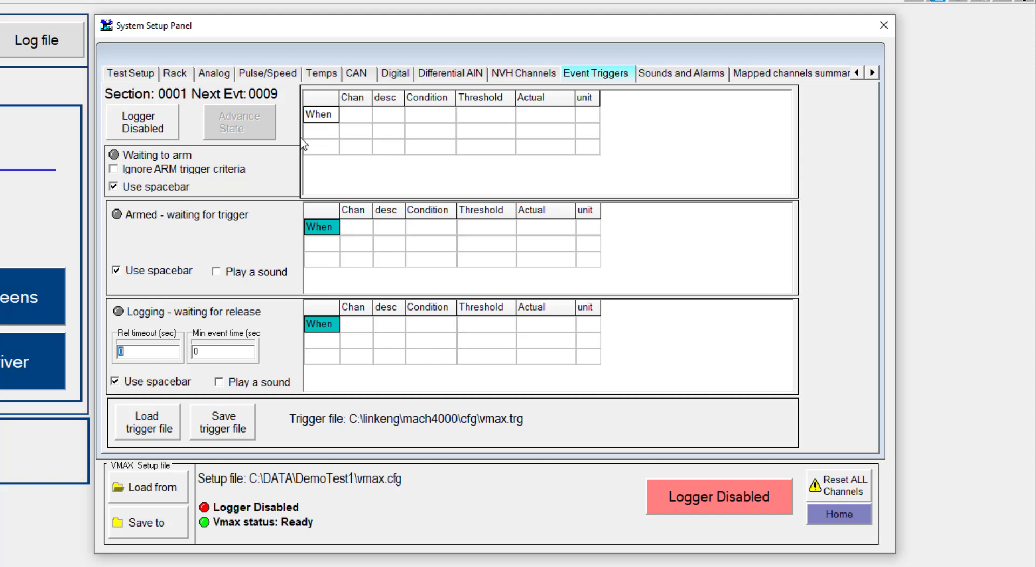
pyautogui.click(114, 169)
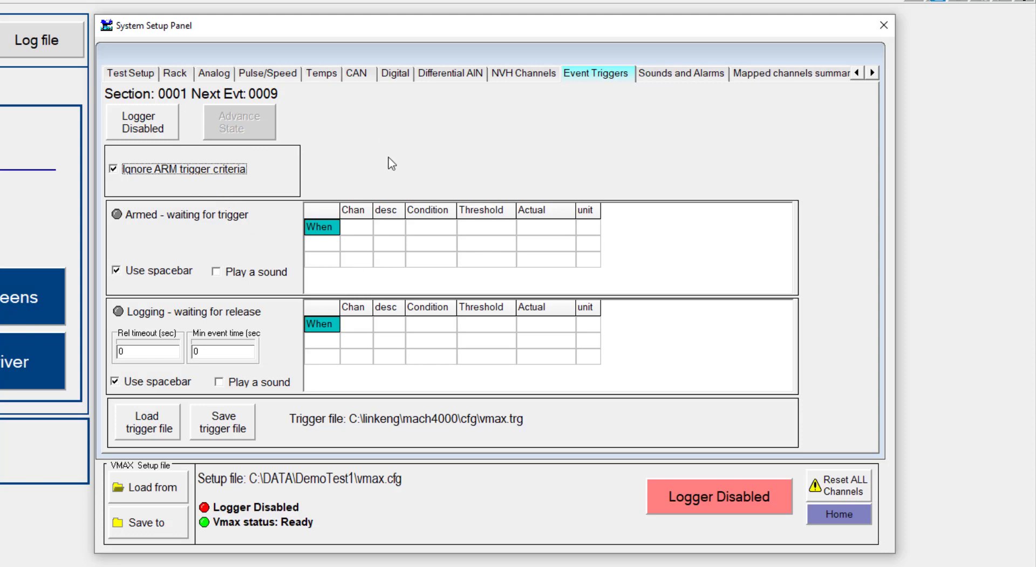
pyautogui.click(120, 170)
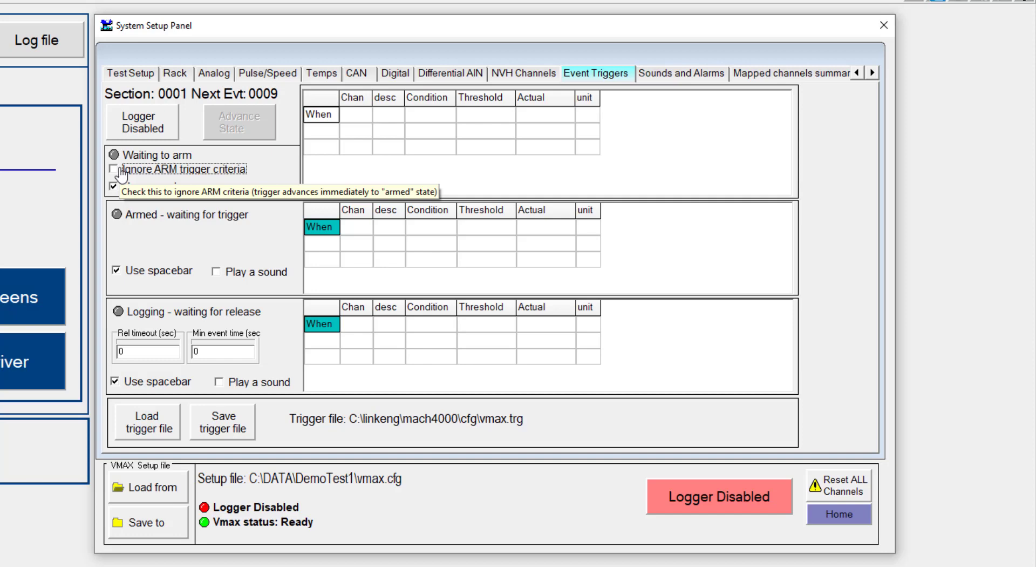
# Step: Define the arming criterion as mapped channel 105 Speed above 40 mph
pyautogui.click(351, 115)
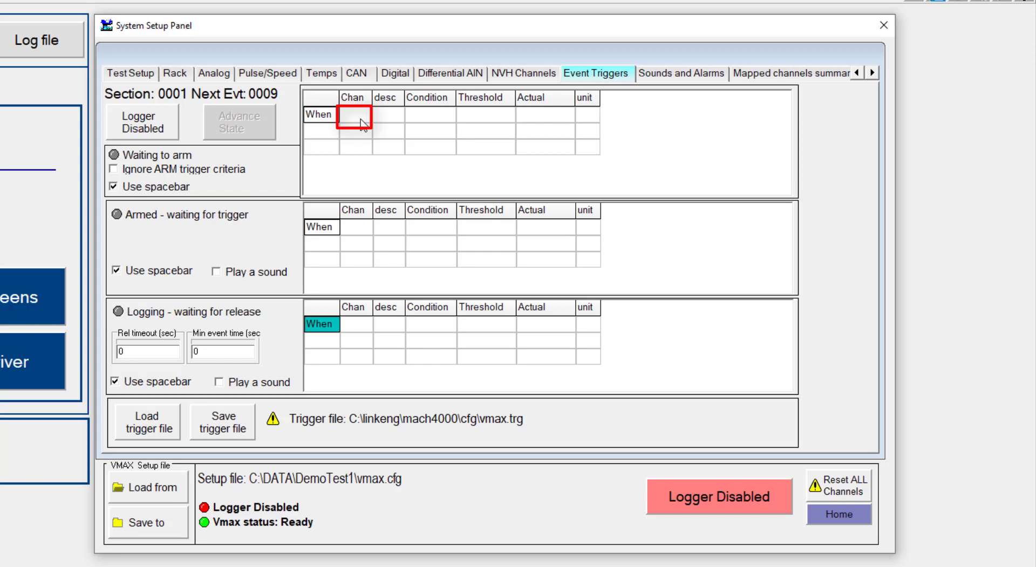
pyautogui.click(362, 124)
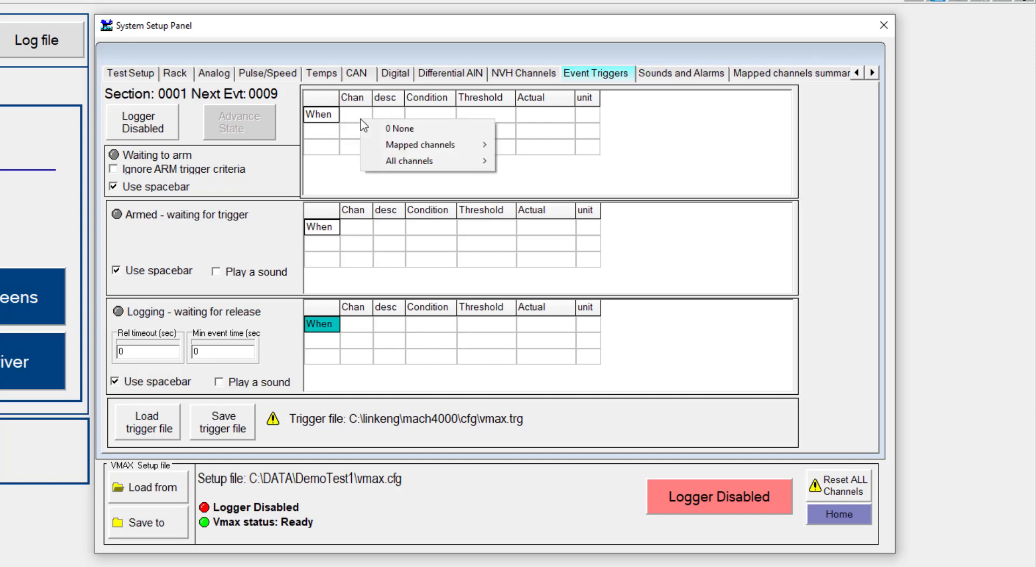
pyautogui.moveTo(404, 150)
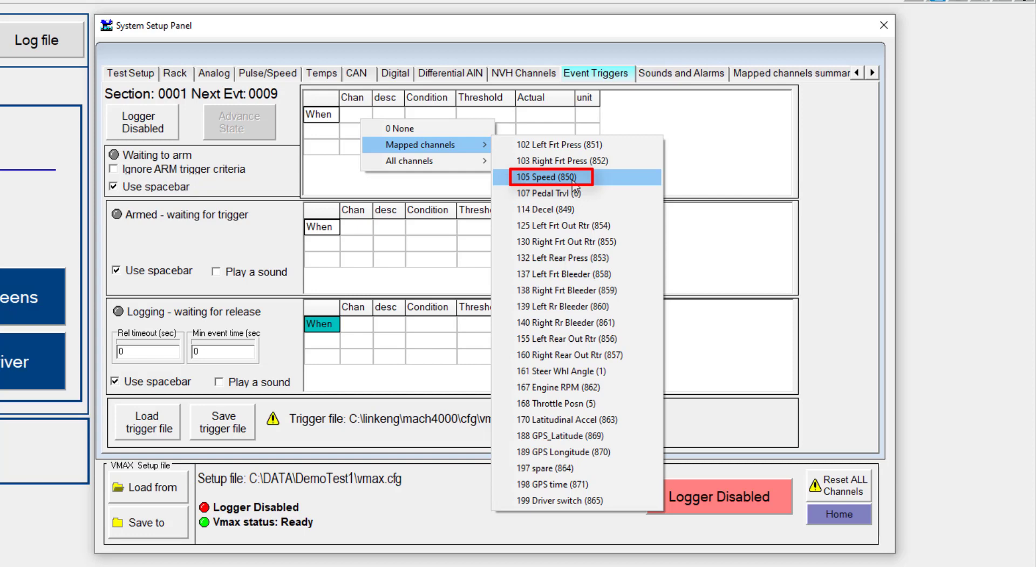
pyautogui.click(572, 179)
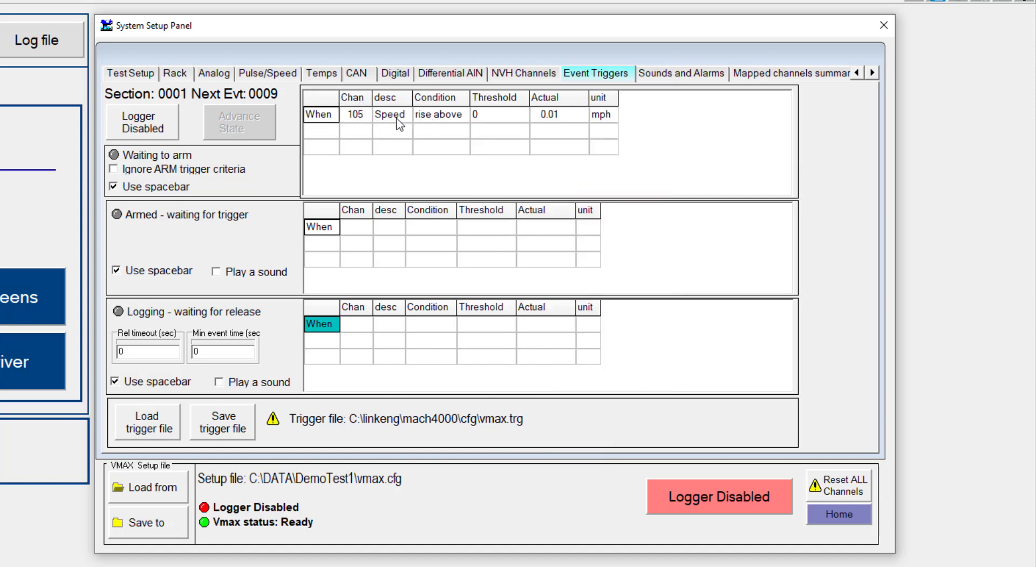
pyautogui.click(433, 117)
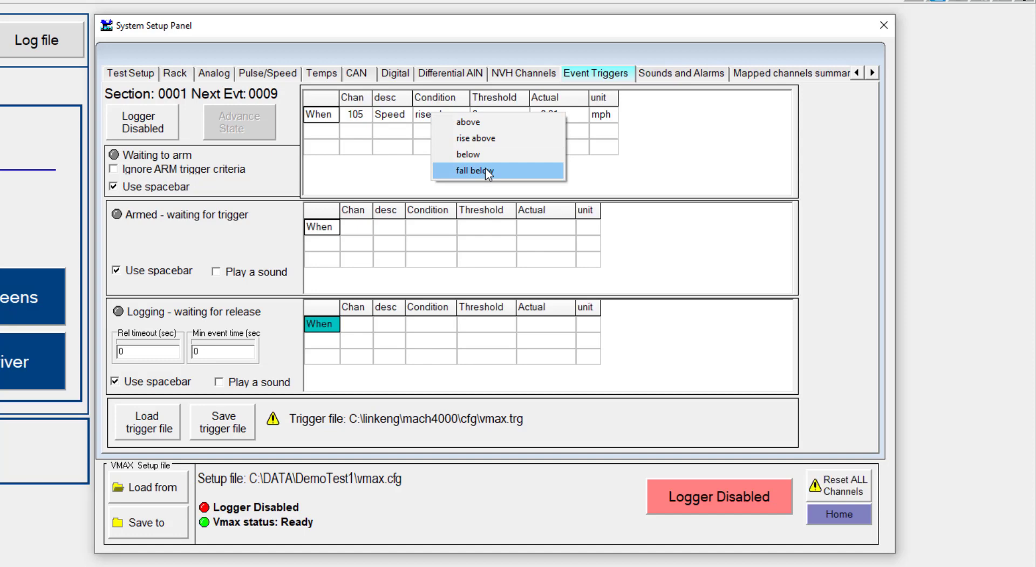
pyautogui.click(484, 125)
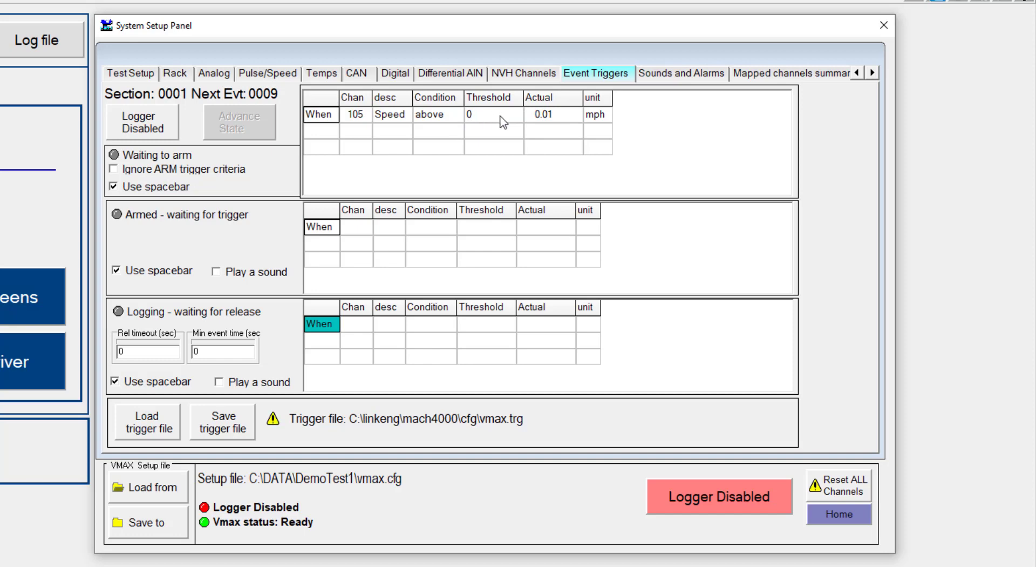
pyautogui.click(484, 117)
pyautogui.write('40')
pyautogui.press('Return')
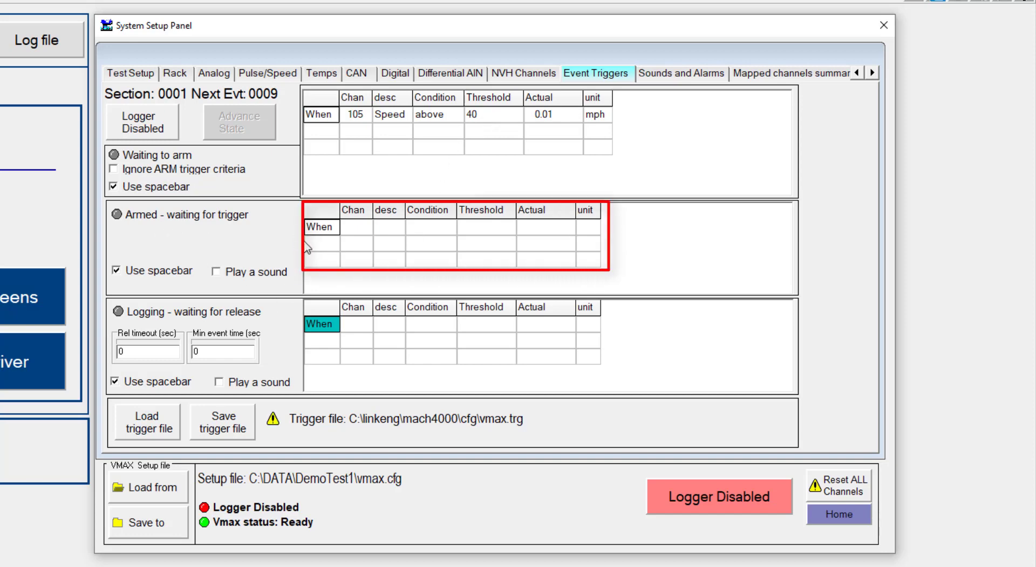
# Step: Set the first Armed trigger criterion to mapped channel 107 Pedal Trvl rising above 5 mm
pyautogui.click(355, 238)
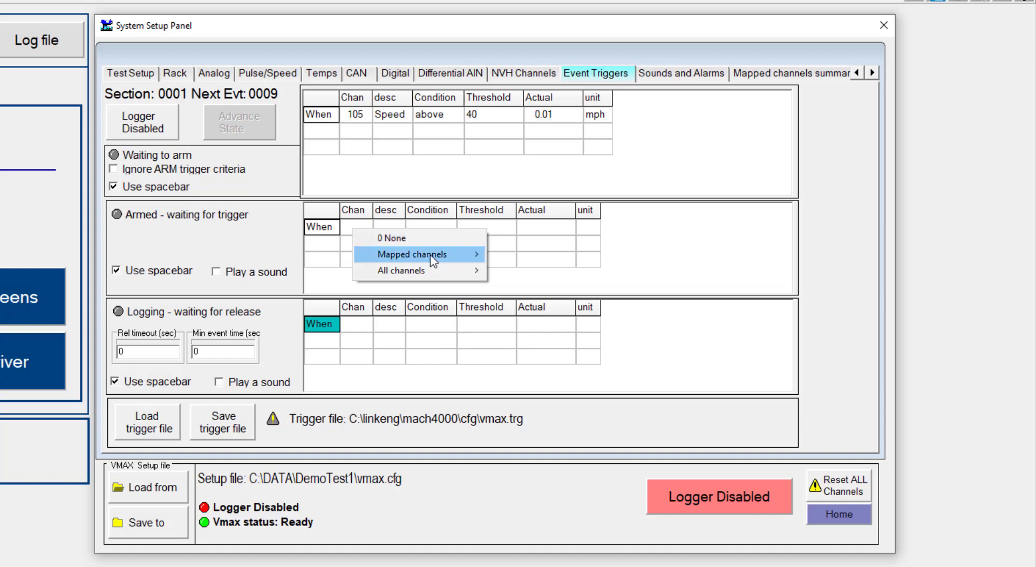
pyautogui.moveTo(429, 254)
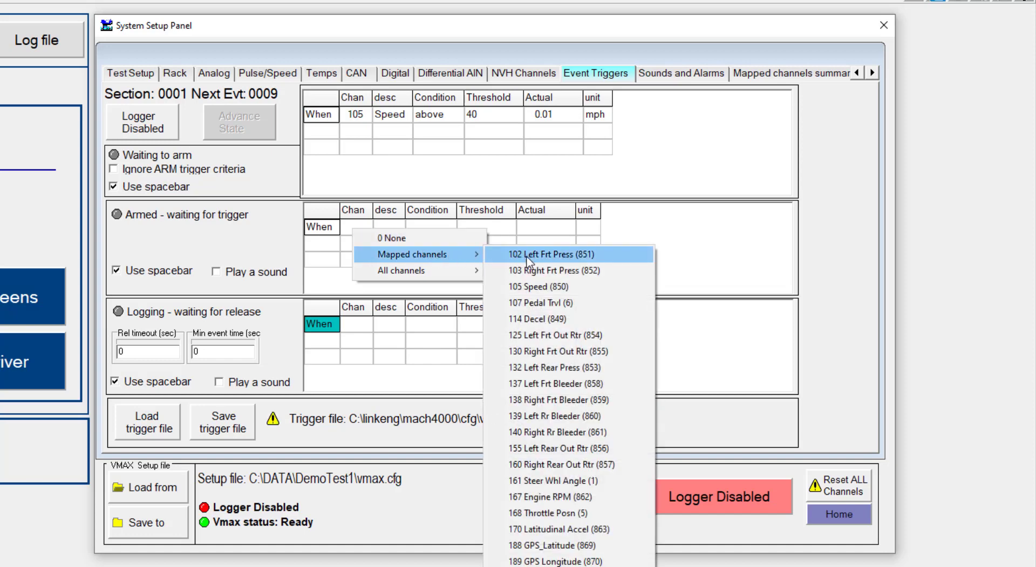
pyautogui.click(538, 304)
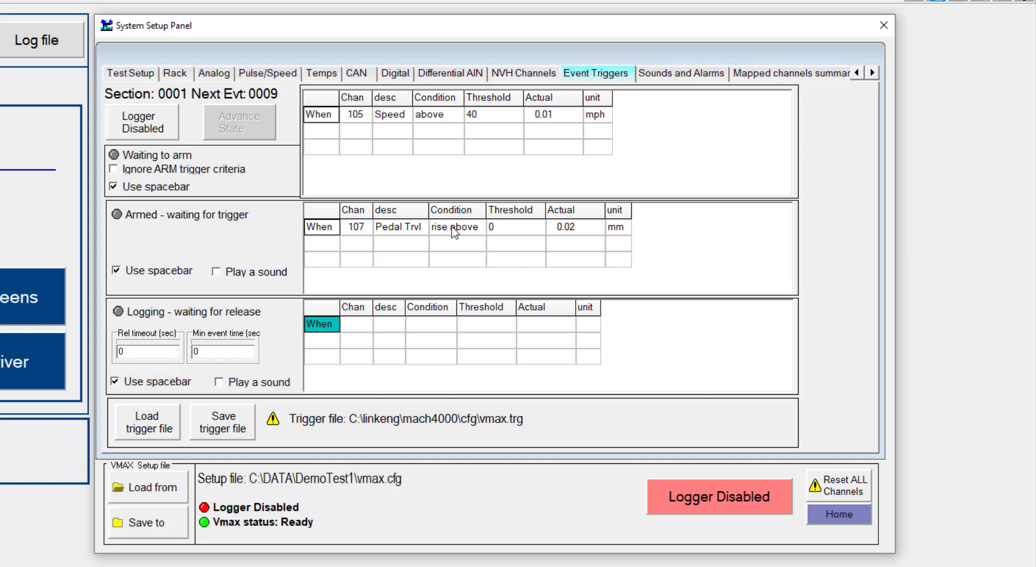
pyautogui.click(508, 232)
pyautogui.press('BackSpace')
pyautogui.write('5')
pyautogui.press('Return')
# Step: Check the pedal travel unit among the analog channels and try the Armed trigger in inches with a threshold of .25
pyautogui.click(220, 75)
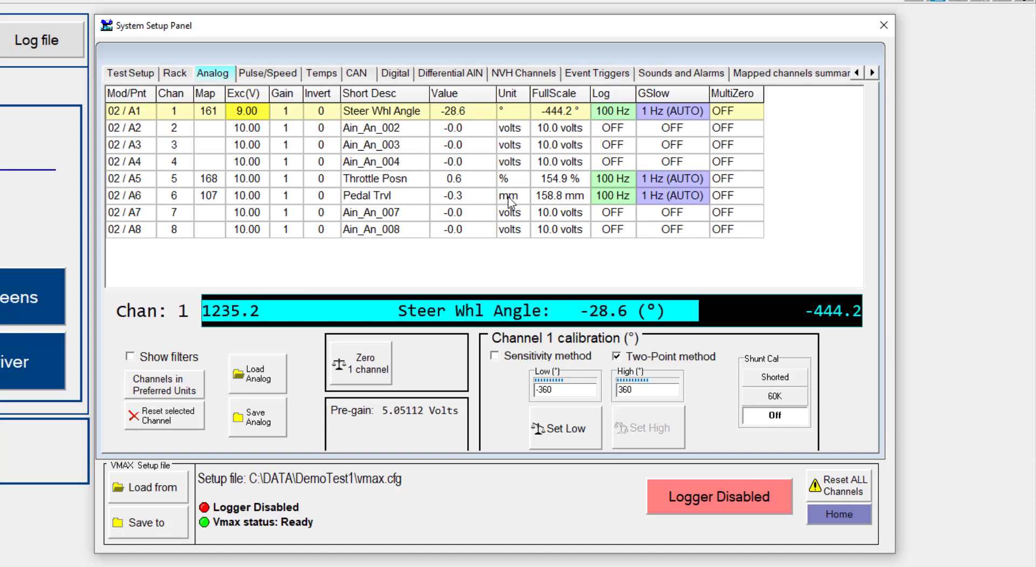
pyautogui.click(592, 77)
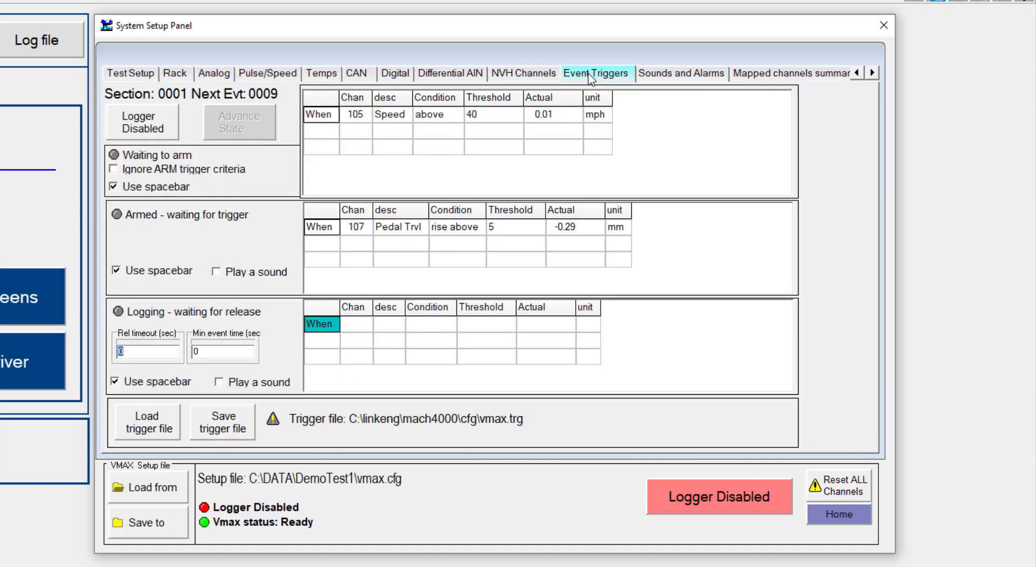
pyautogui.click(624, 234)
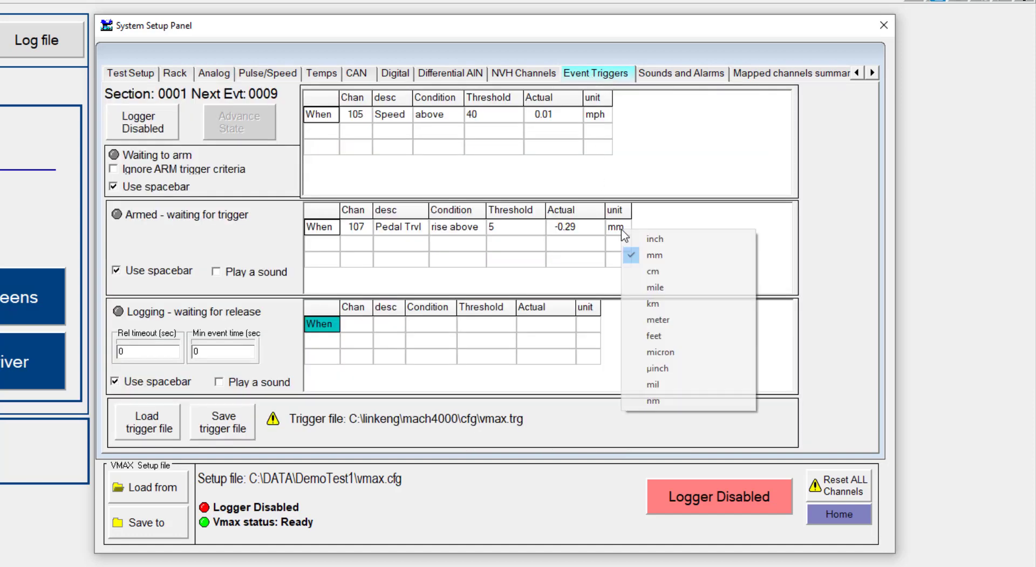
pyautogui.click(654, 240)
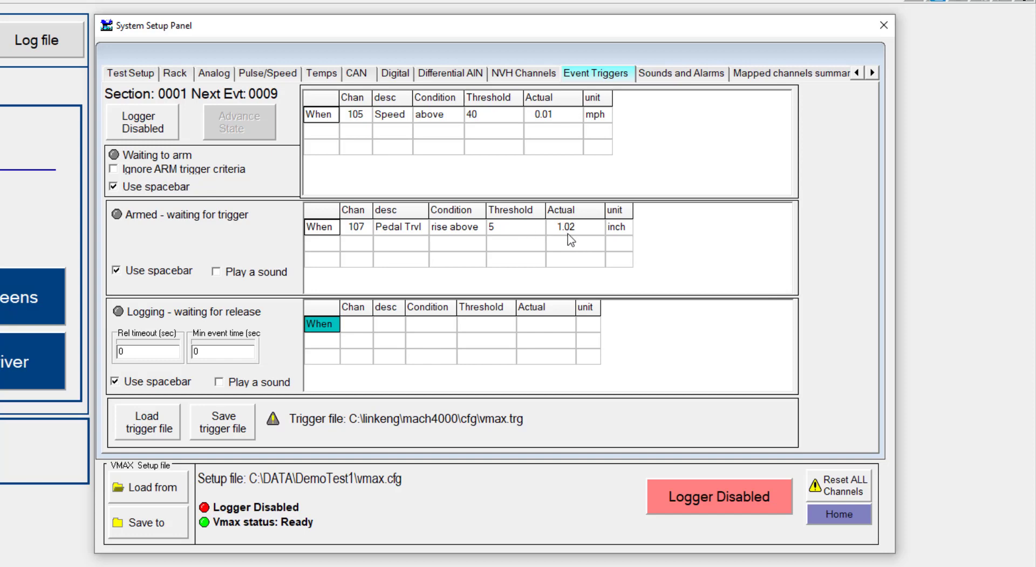
pyautogui.click(512, 228)
pyautogui.write('.25')
# Step: Add mapped channel 102 Left Frt Press as a second Armed trigger criterion, combined with "and"
pyautogui.click(362, 250)
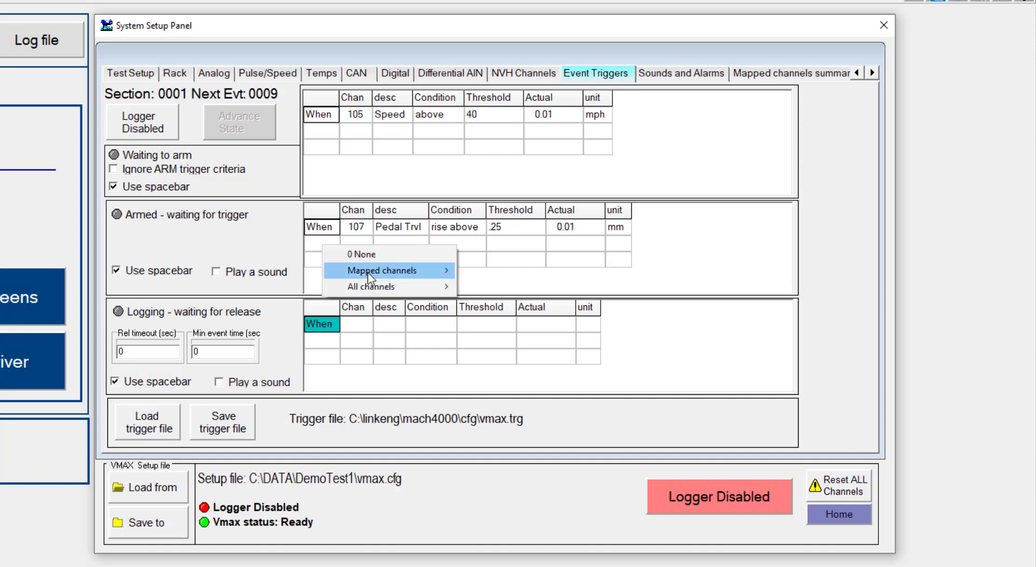
pyautogui.moveTo(368, 272)
pyautogui.click(482, 271)
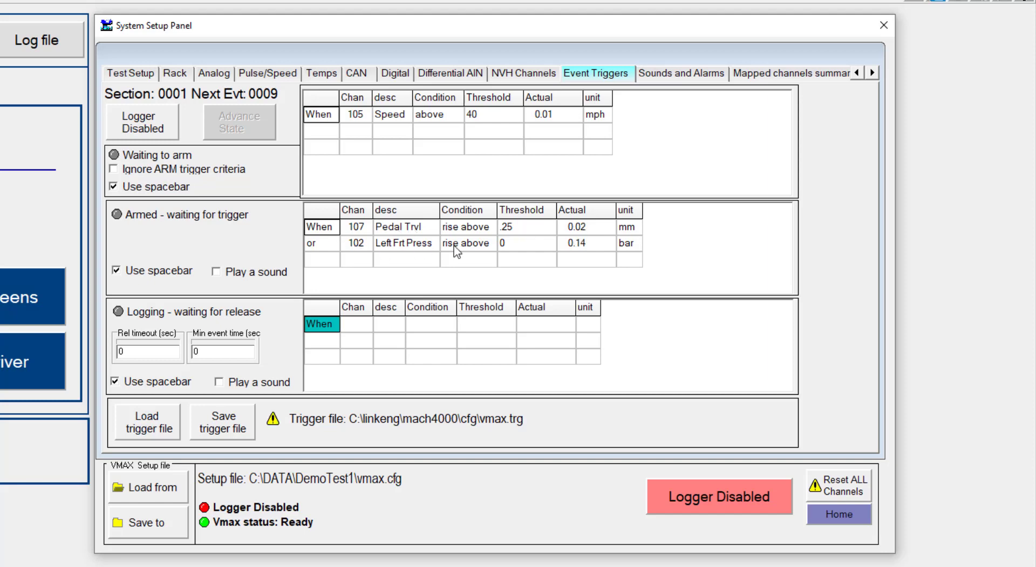
pyautogui.click(320, 244)
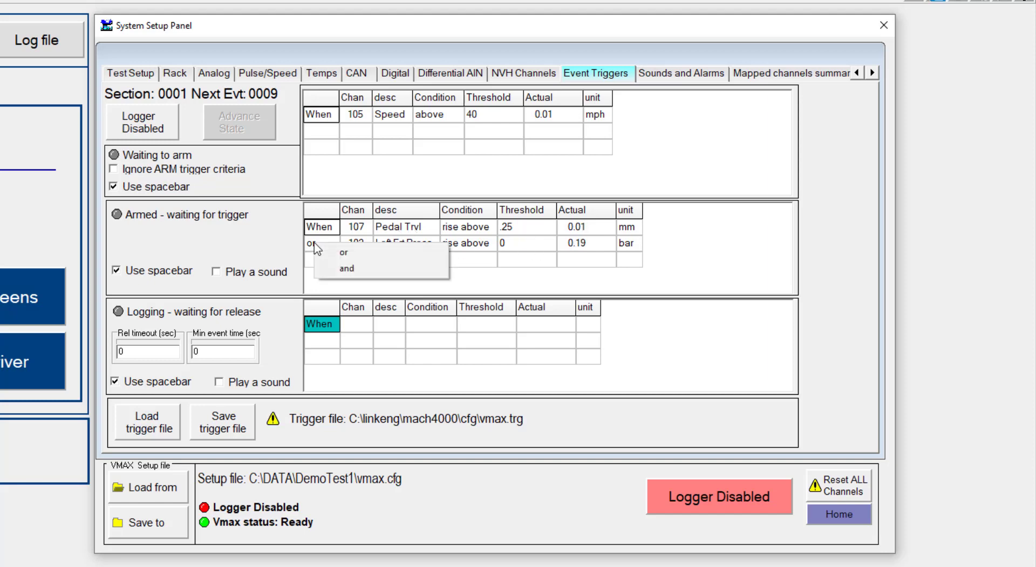
pyautogui.click(351, 267)
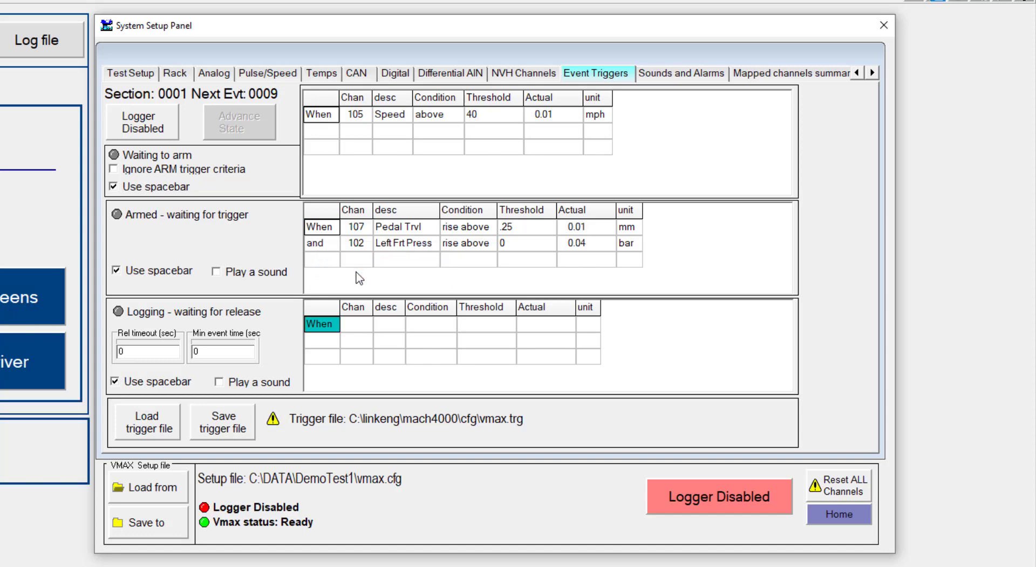
# Step: Set the Pedal Trvl threshold of the Armed trigger to 5 mm
pyautogui.click(523, 232)
pyautogui.write('5')
pyautogui.press('Return')
# Step: Set the Left Frt Press criterion of the Armed trigger to above 3 bar
pyautogui.click(463, 246)
pyautogui.click(491, 257)
pyautogui.click(522, 250)
pyautogui.write('3')
pyautogui.press('Return')
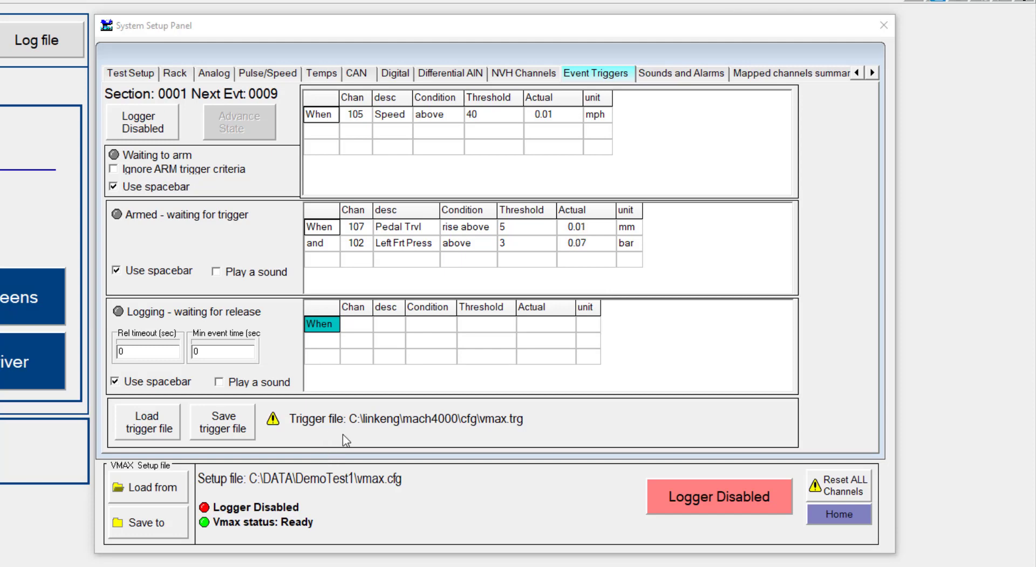
# Step: Define the first logging release criterion as mapped channel 105 Speed falling below 1 mph
pyautogui.click(362, 326)
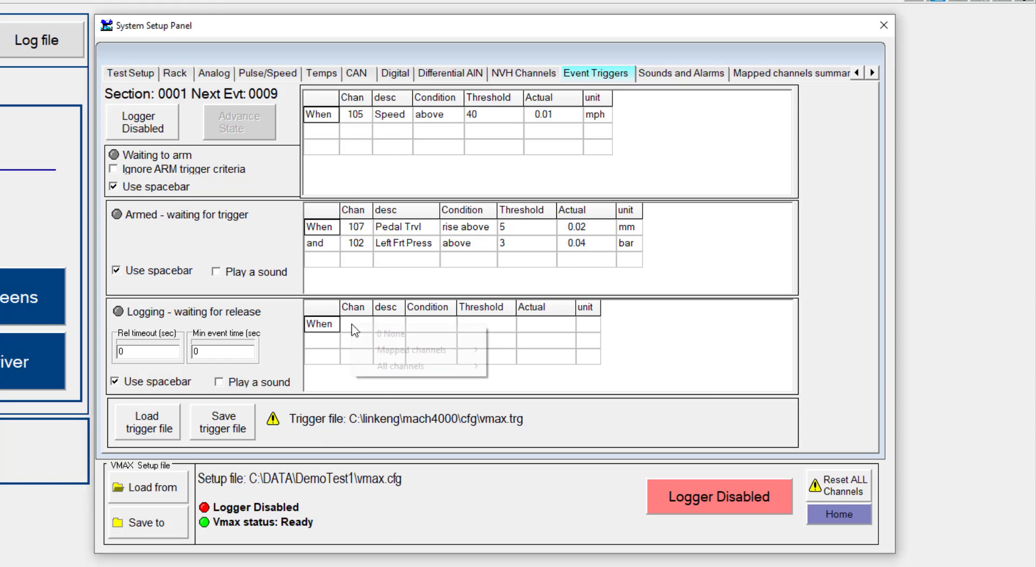
pyautogui.moveTo(377, 355)
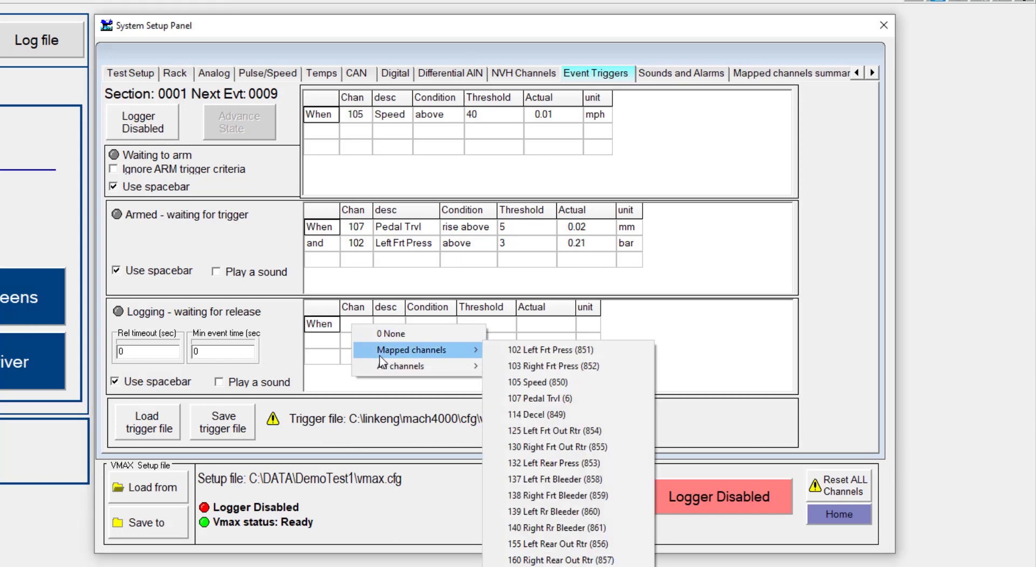
pyautogui.click(553, 381)
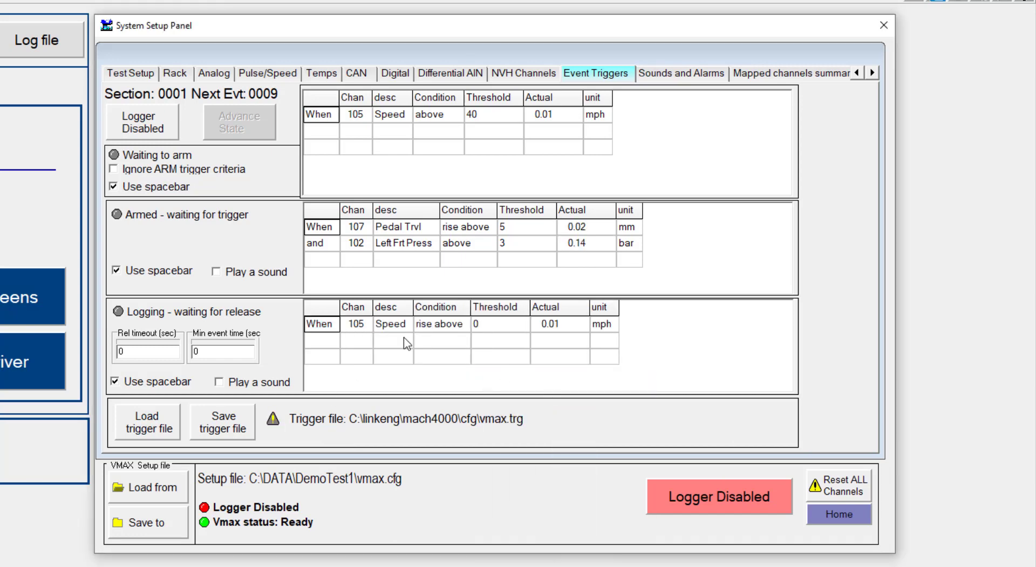
pyautogui.click(440, 325)
pyautogui.click(477, 387)
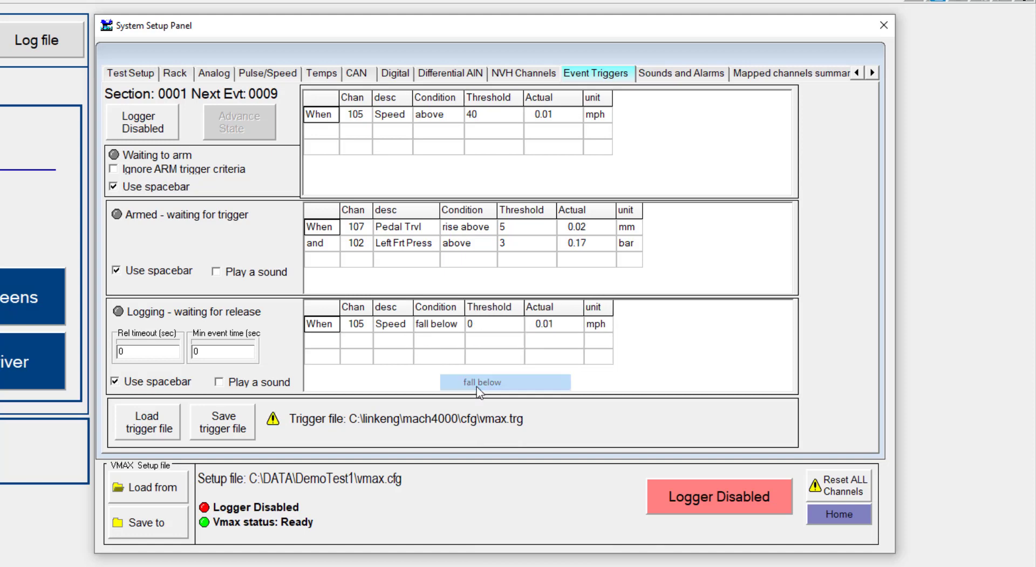
pyautogui.click(485, 328)
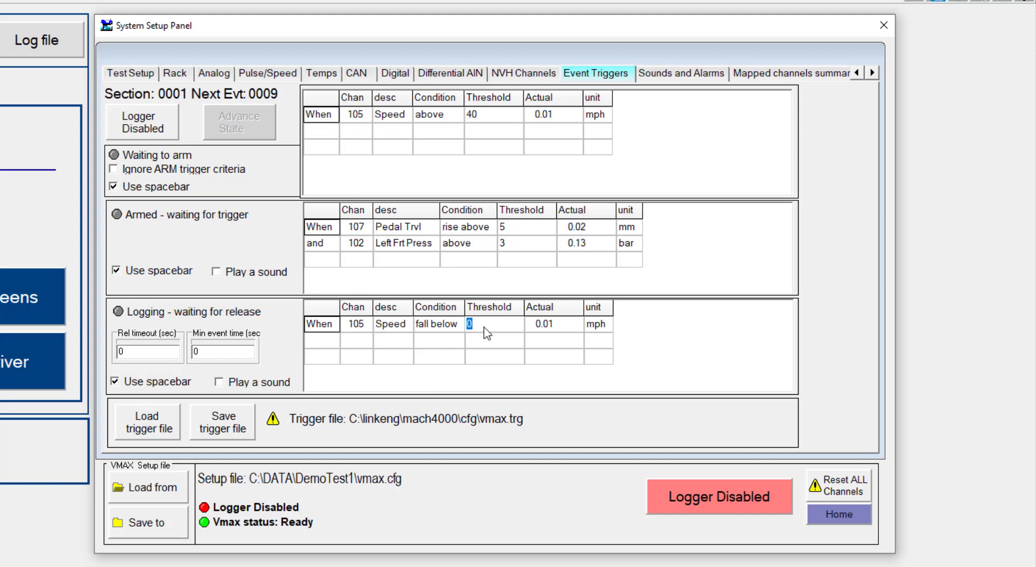
pyautogui.write('1')
pyautogui.click(484, 328)
pyautogui.click(330, 323)
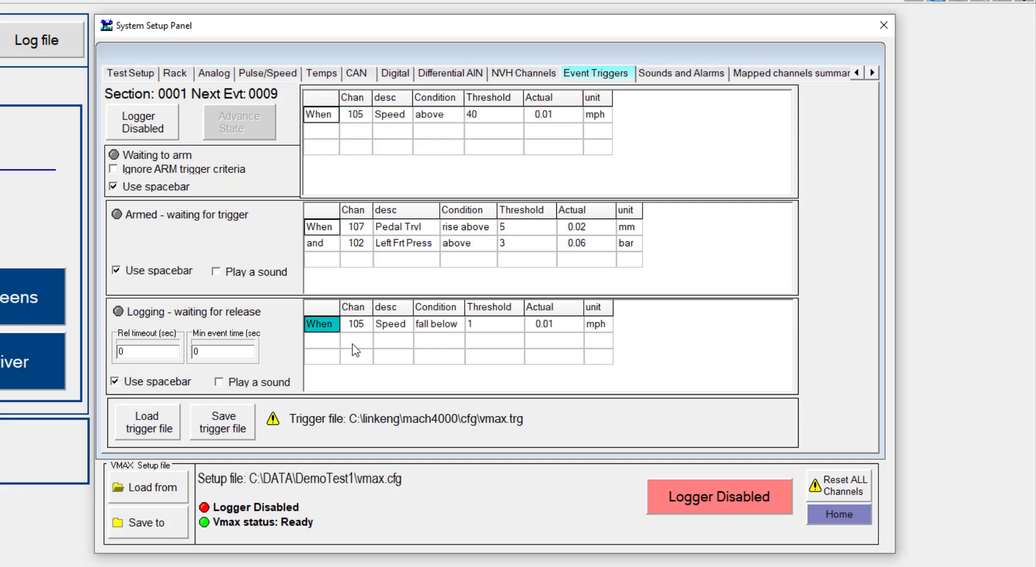
# Step: Add a second release criterion, mapped channel 107 Pedal Trvl falling below 3 mm, as an "or" alternative
pyautogui.rightClick(353, 344)
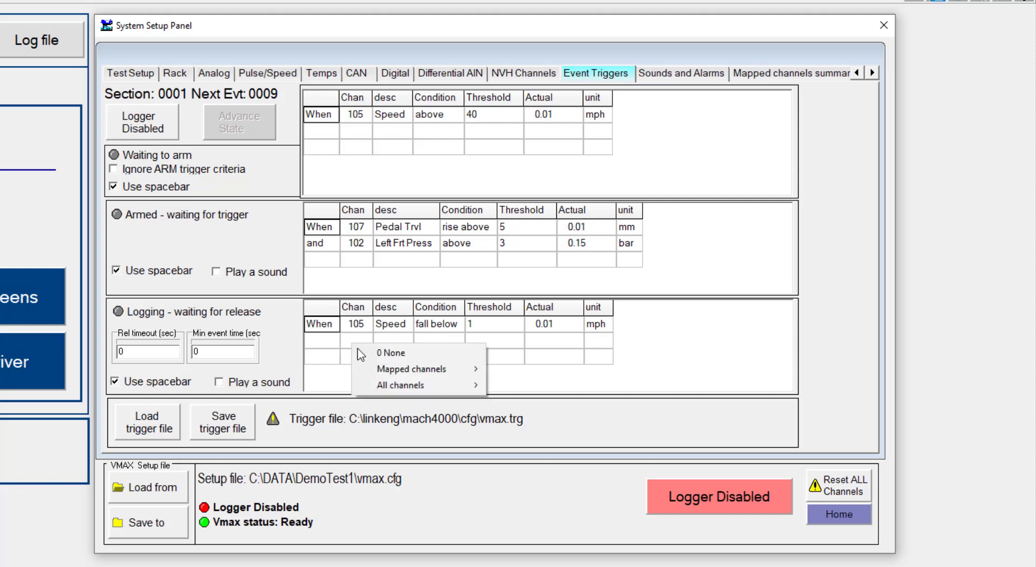
pyautogui.moveTo(386, 378)
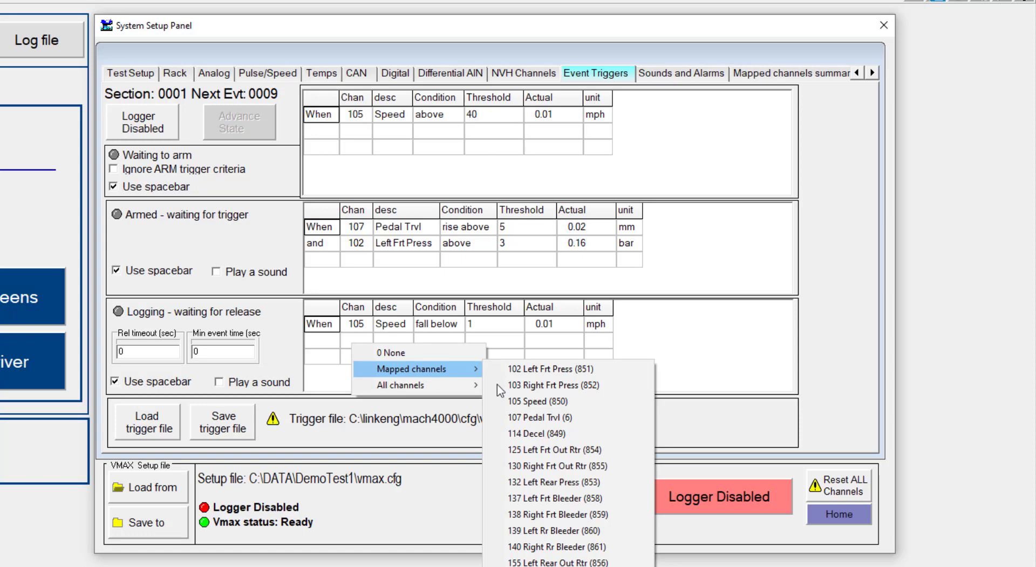
pyautogui.click(543, 417)
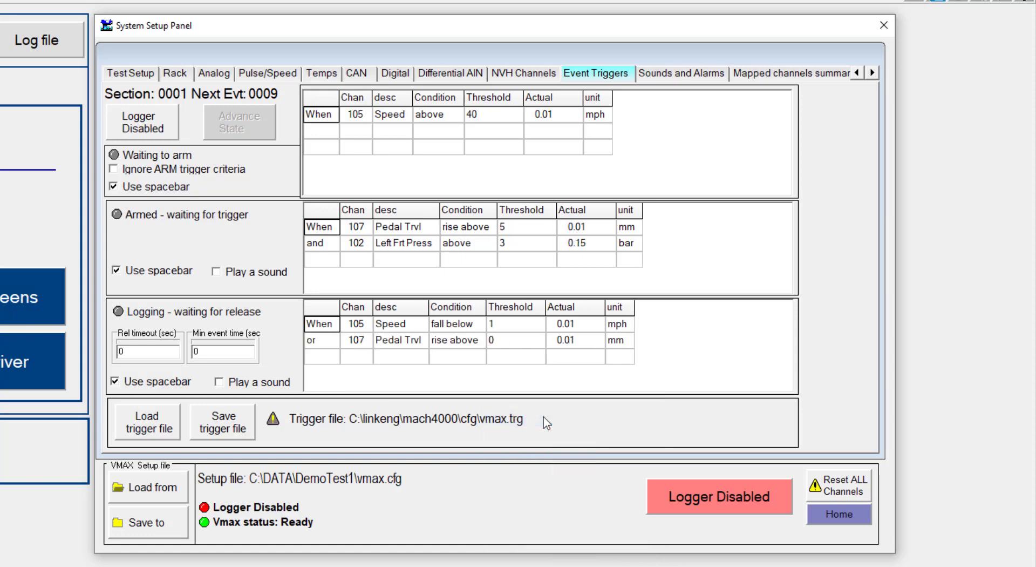
pyautogui.click(463, 345)
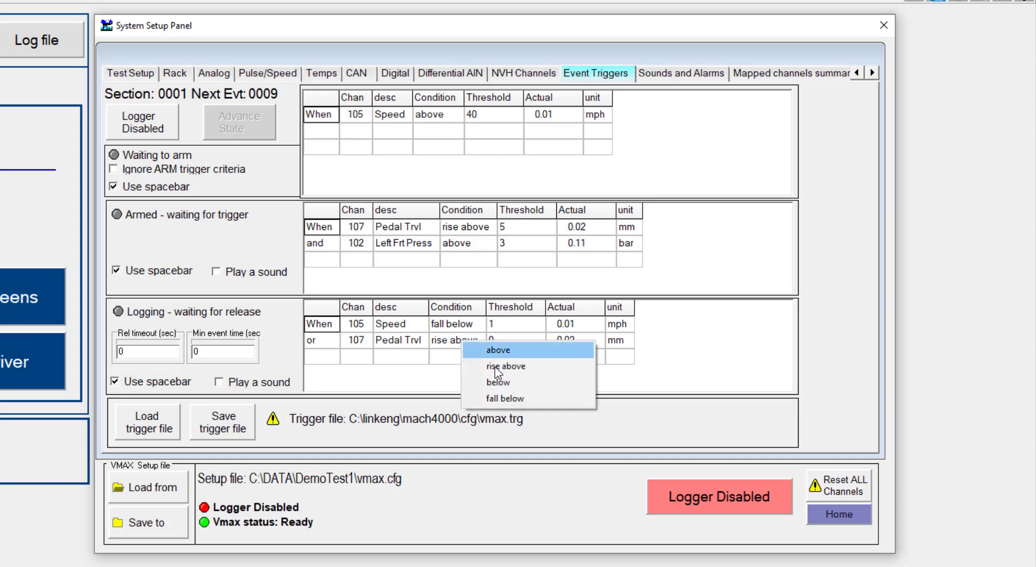
pyautogui.click(501, 397)
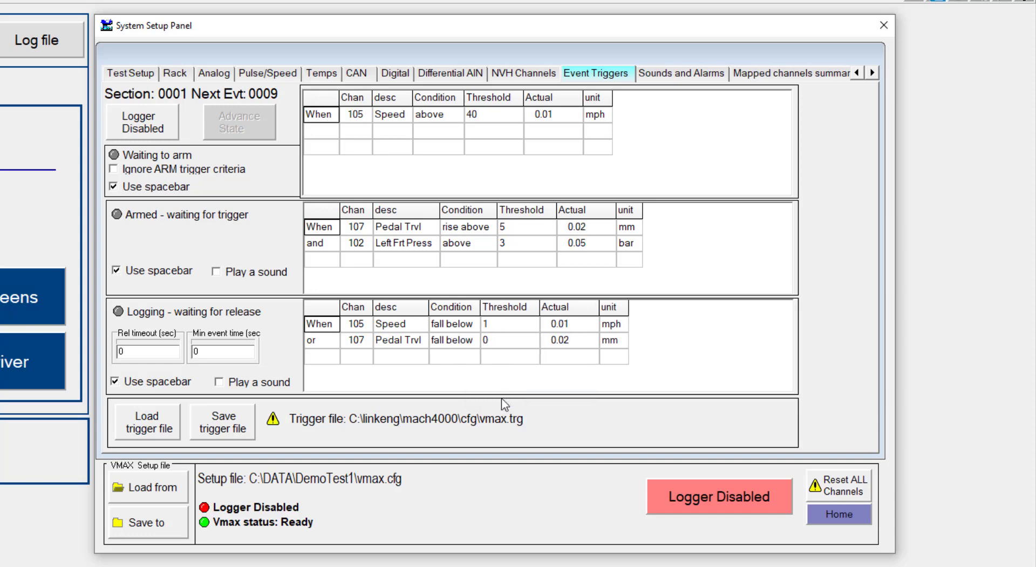
pyautogui.click(517, 340)
pyautogui.write('3')
# Step: Set the minimum event time to 0.2 seconds and open the release timeout value for editing
pyautogui.write('.2')
pyautogui.doubleClick(132, 352)
pyautogui.write('27')
pyautogui.moveTo(146, 350)
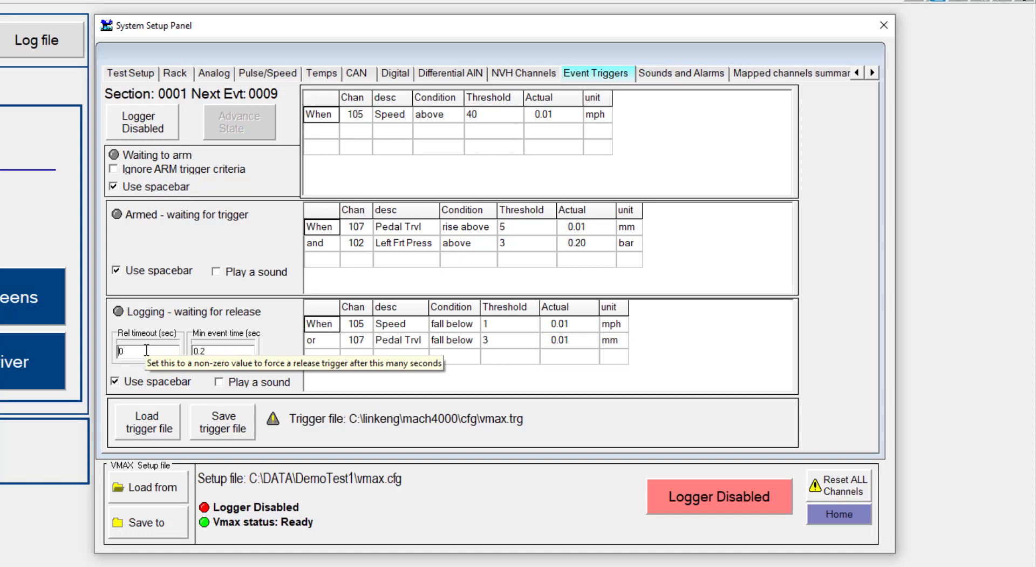
# Step: Set the release timeout to 20 seconds and save the trigger settings as demo.trg in the cfg folder
pyautogui.write('2')
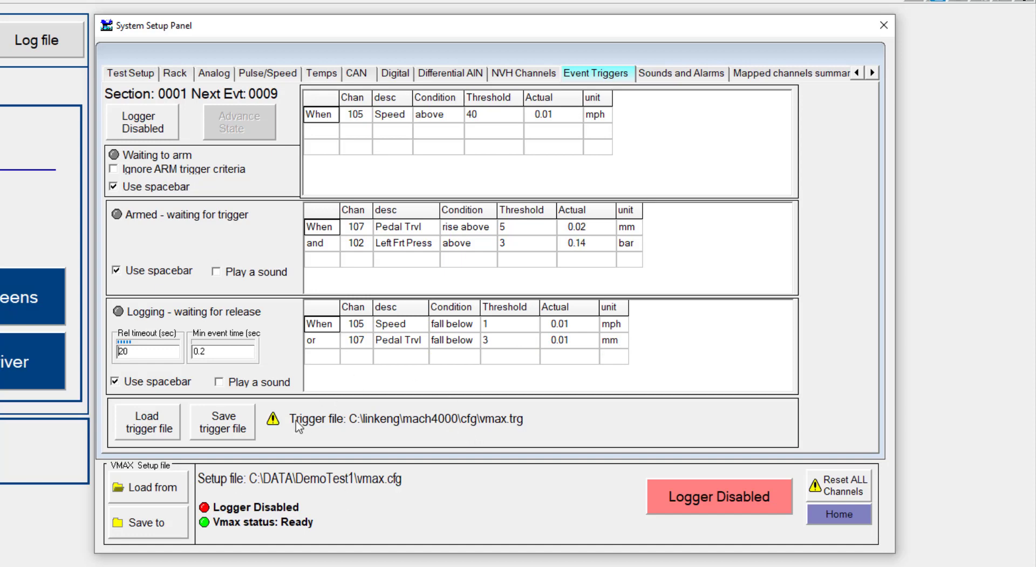
pyautogui.moveTo(268, 418)
pyautogui.click(218, 426)
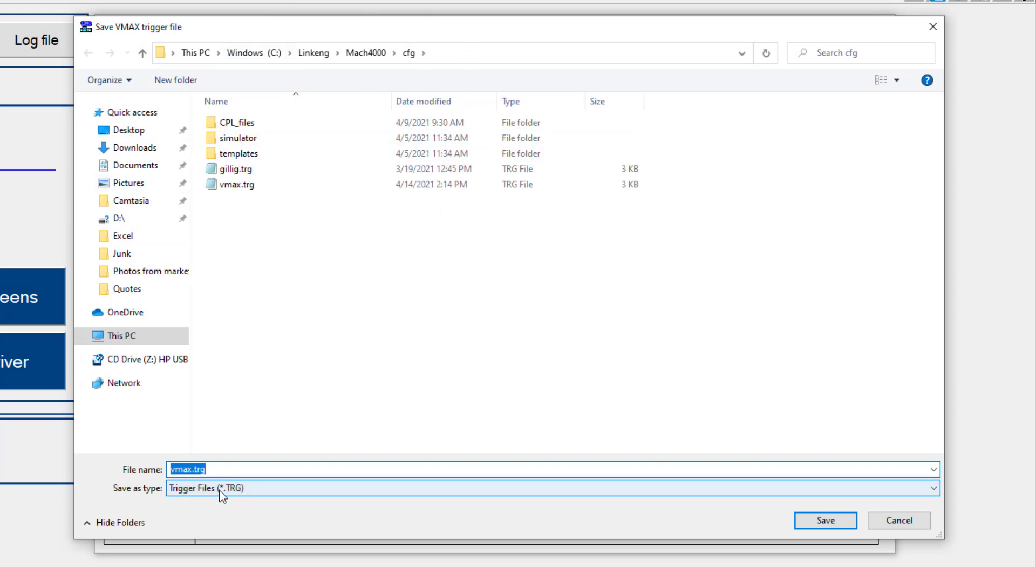
pyautogui.write('demo.trg')
pyautogui.press('Return')
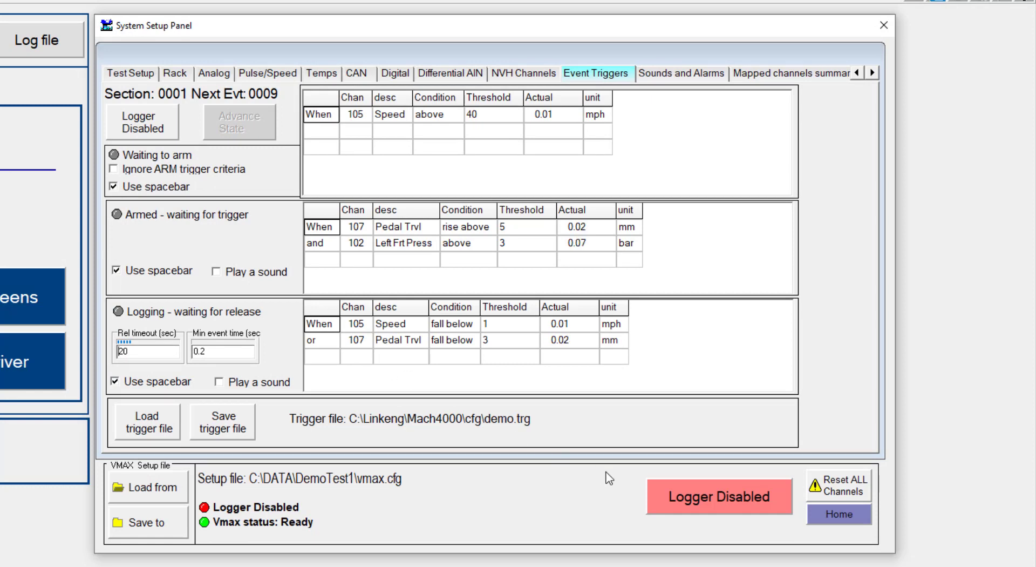
# Step: Enable the logger to run the configured event triggers
pyautogui.click(681, 503)
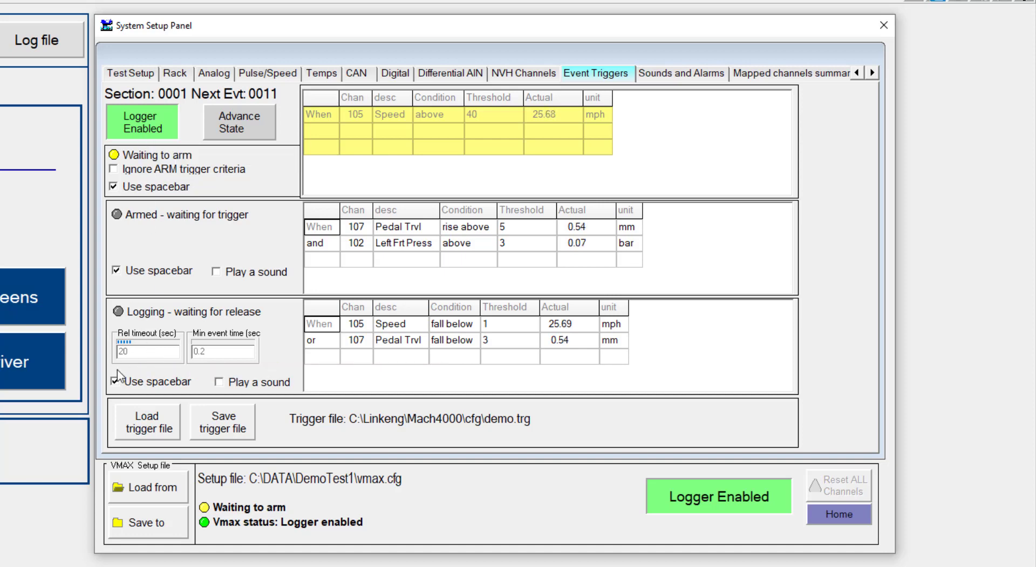
# Step: Disable the logger to change the release timeout to 5 seconds, and re-enable it
pyautogui.click(115, 125)
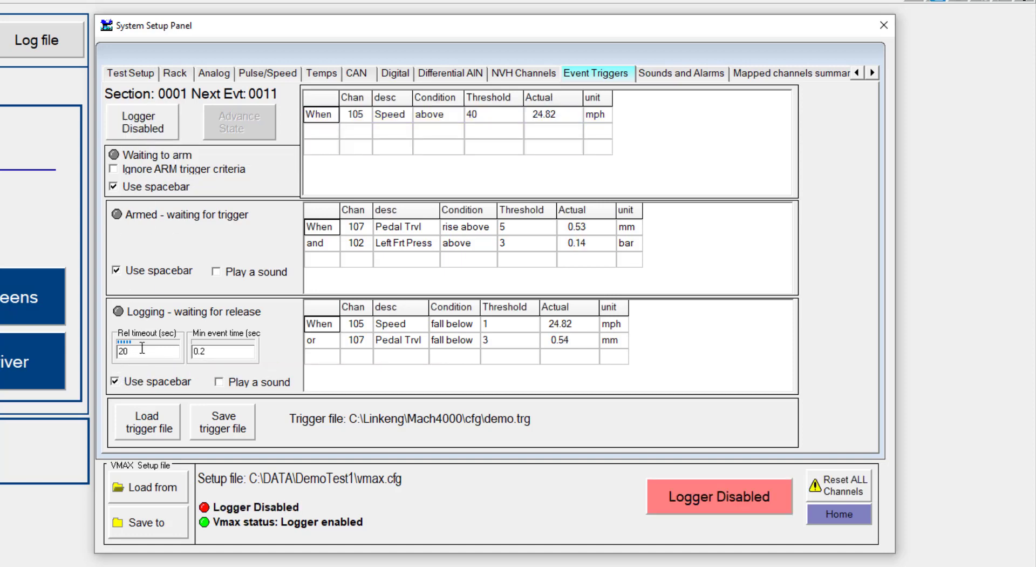
pyautogui.write('5')
pyautogui.click(156, 119)
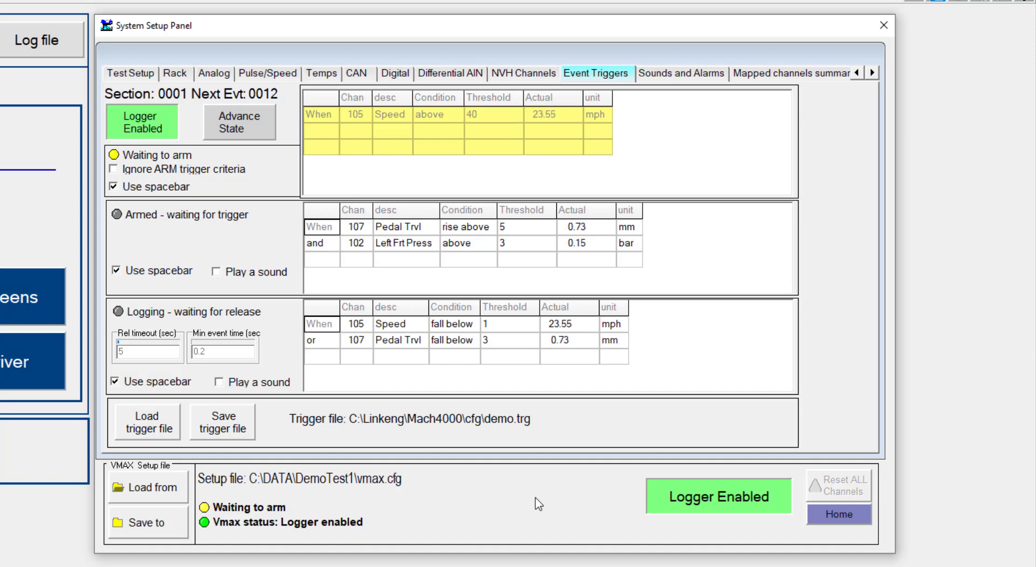
# Step: Switch the sound option of the Armed trigger on and back off
pyautogui.click(219, 279)
pyautogui.click(215, 272)
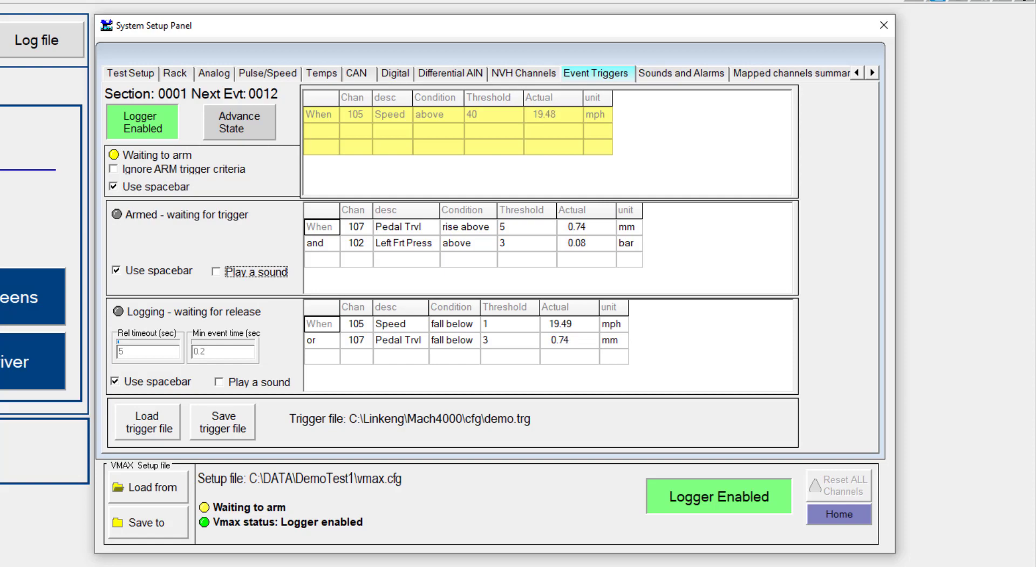